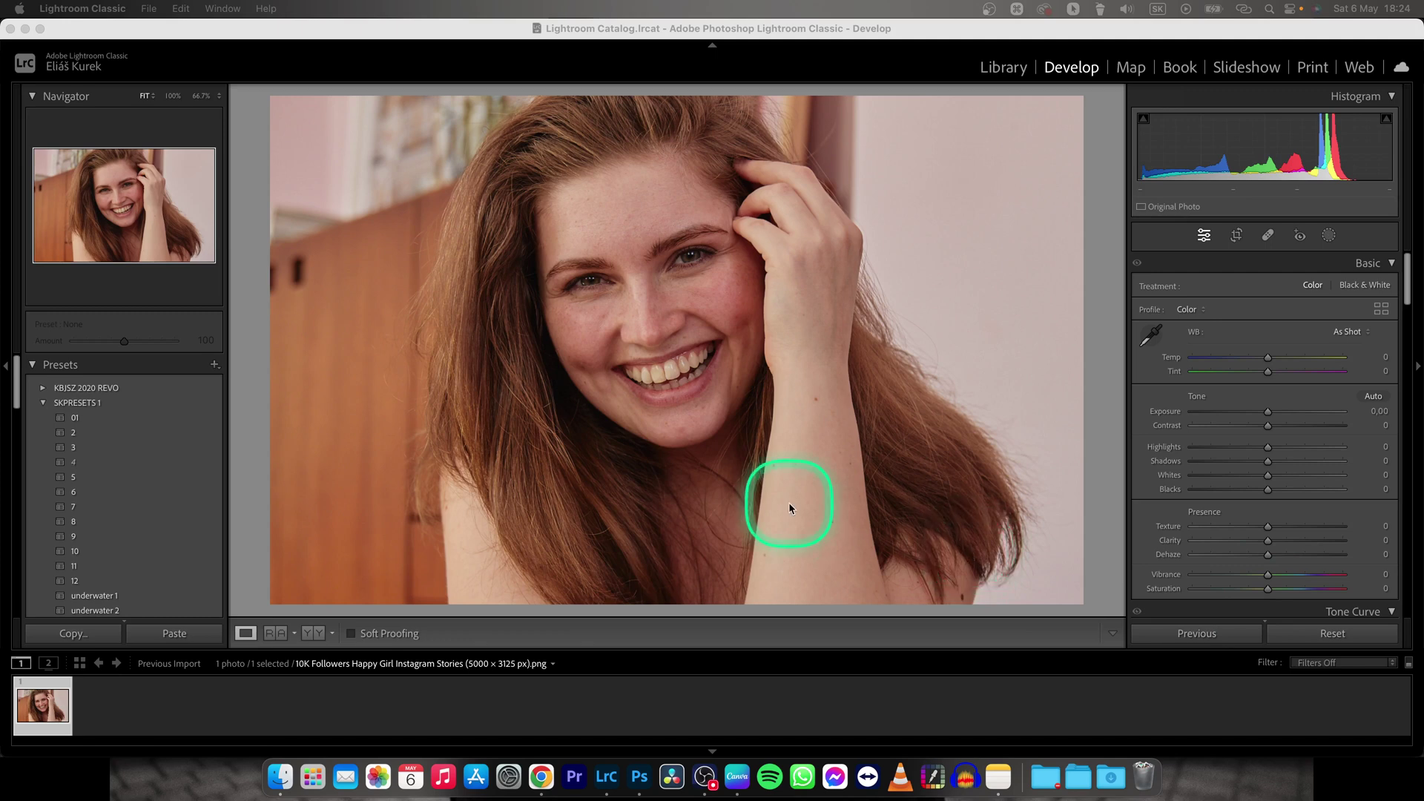
Inspect the mouth up close, then apply preset 01 at amount 3.
left_click(680, 364)
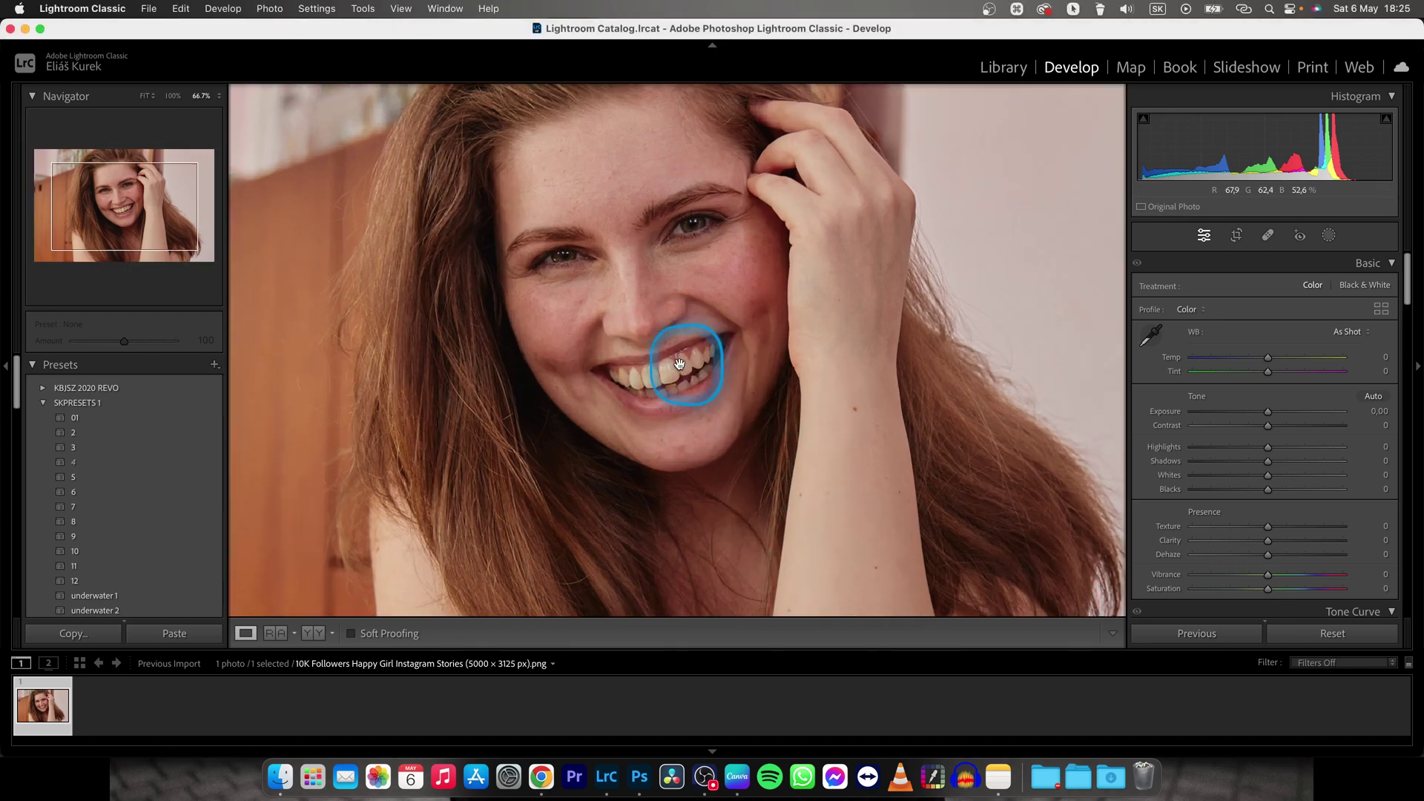
left_click_drag(679, 363, 664, 404)
left_click(665, 403)
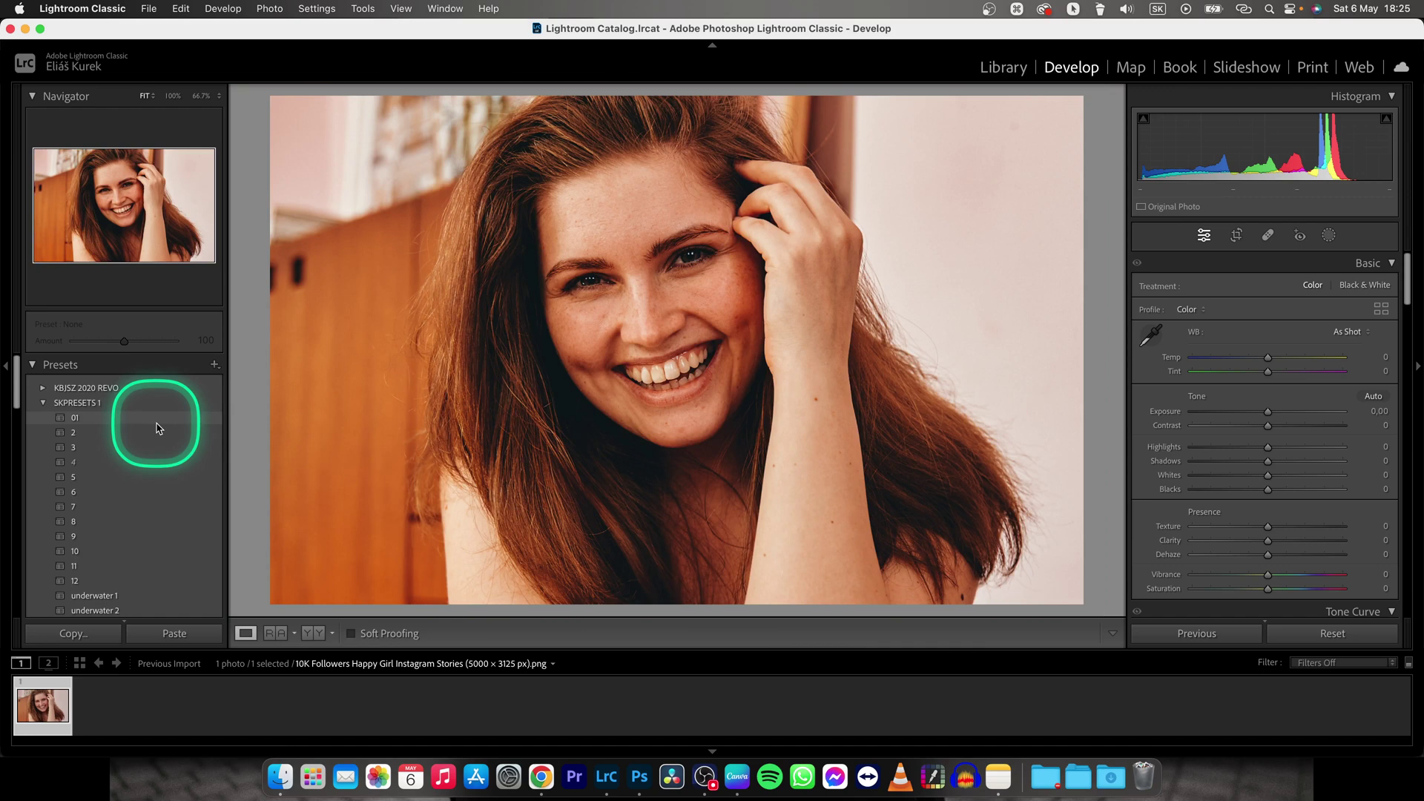
left_click(145, 414)
left_click_drag(124, 341, 77, 352)
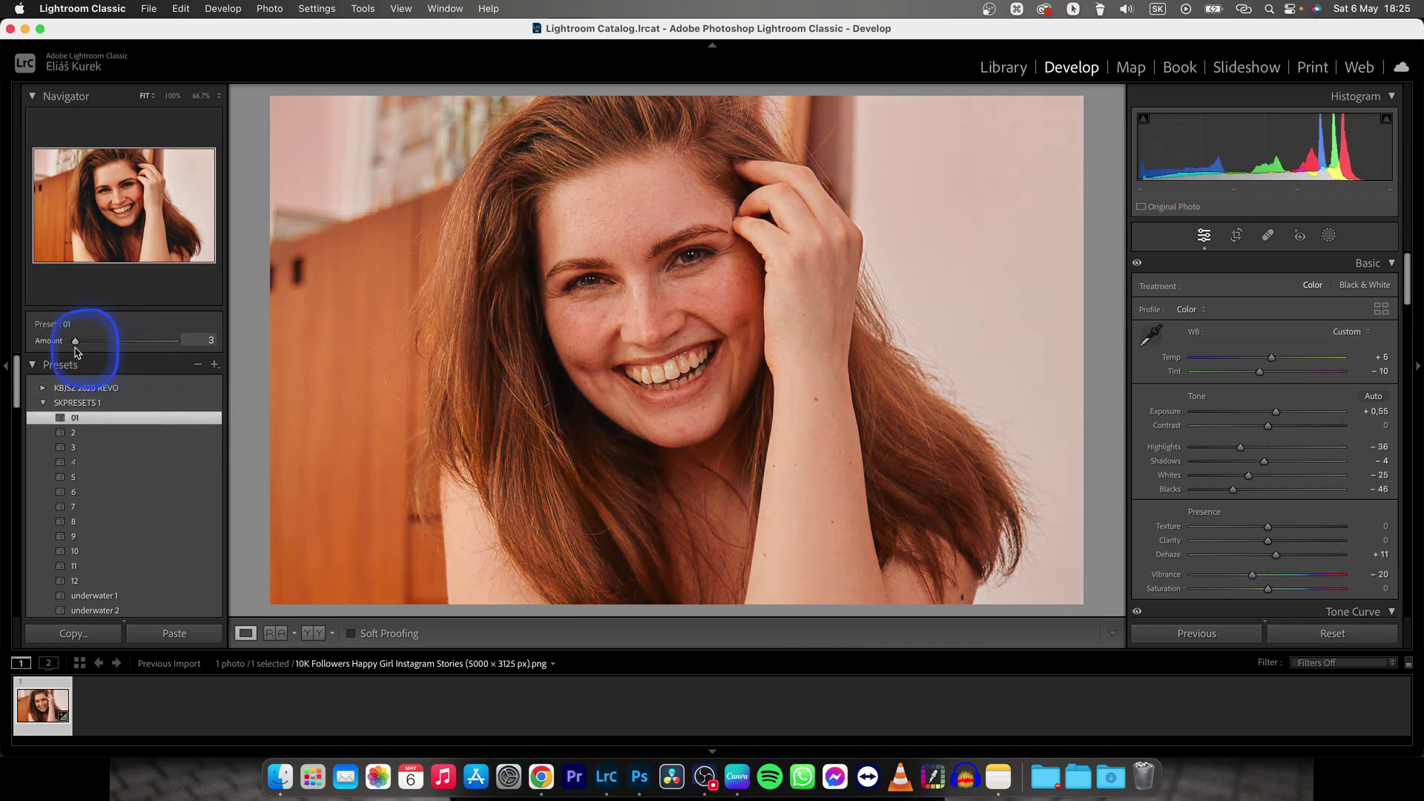
Raise contrast to +63, cool temperature to -16, and check the mouth close-up.
left_click_drag(1268, 426, 1315, 425)
left_click_drag(1272, 357, 1254, 362)
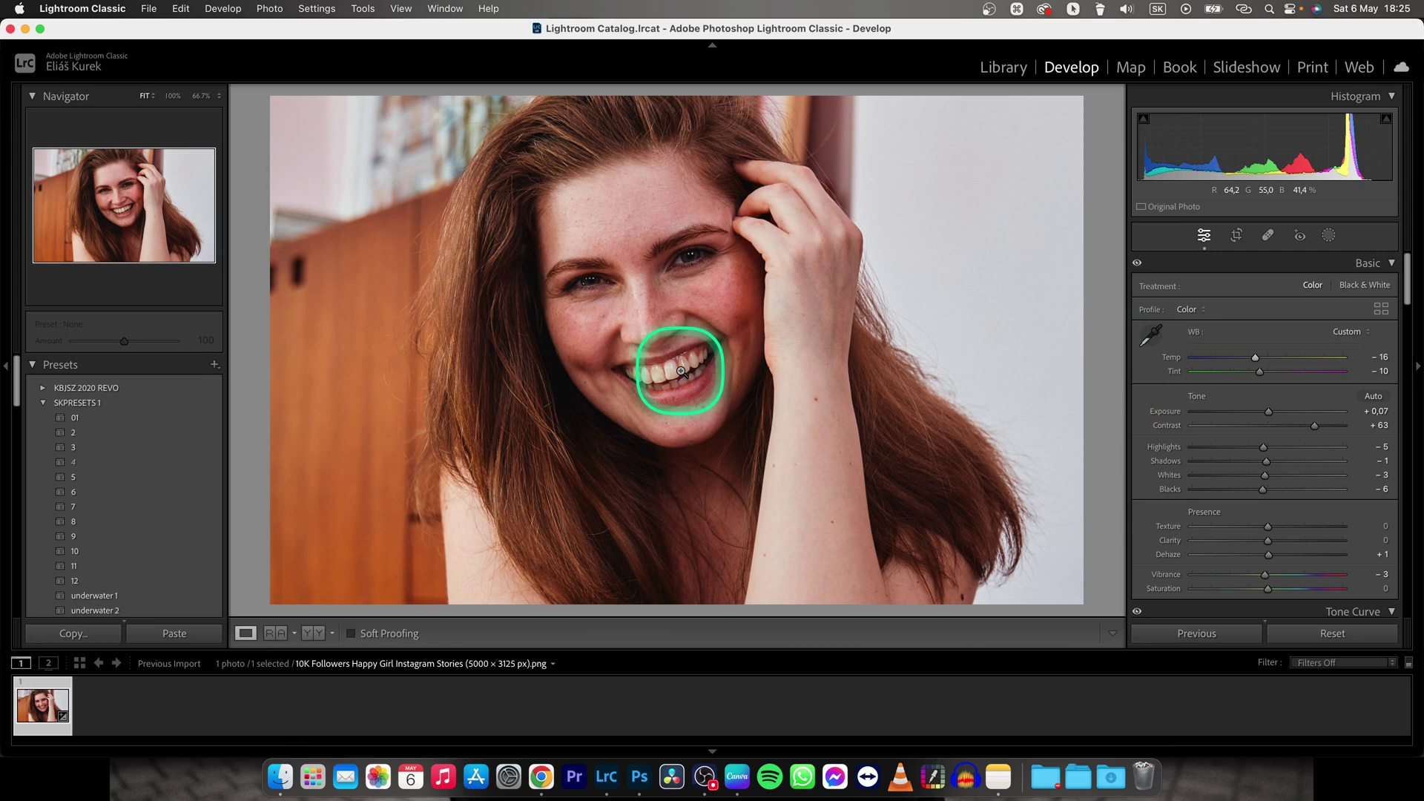
left_click(681, 371)
left_click(726, 407)
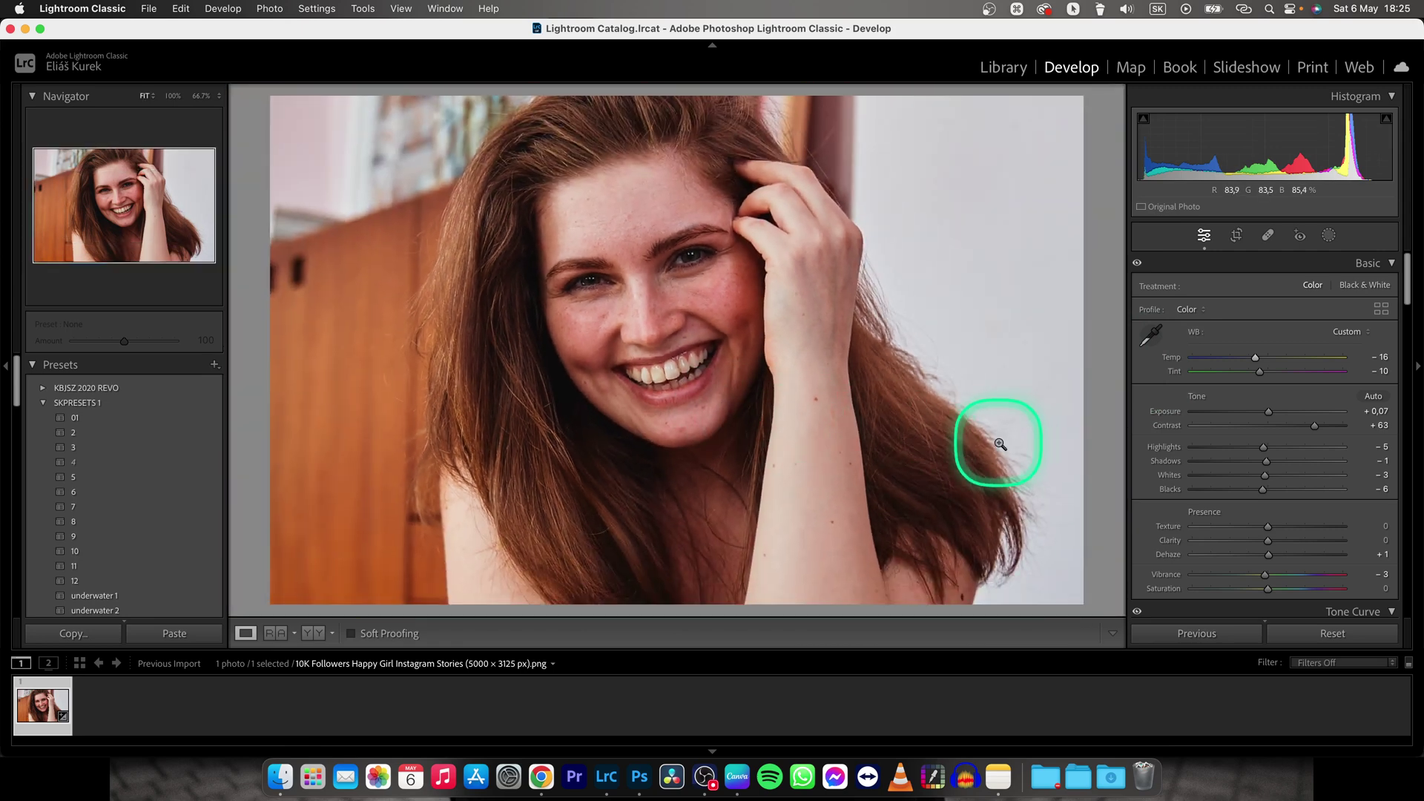
Toggle Before/After with the backslash key, then zoom in on the smiling mouth.
key("backslash")
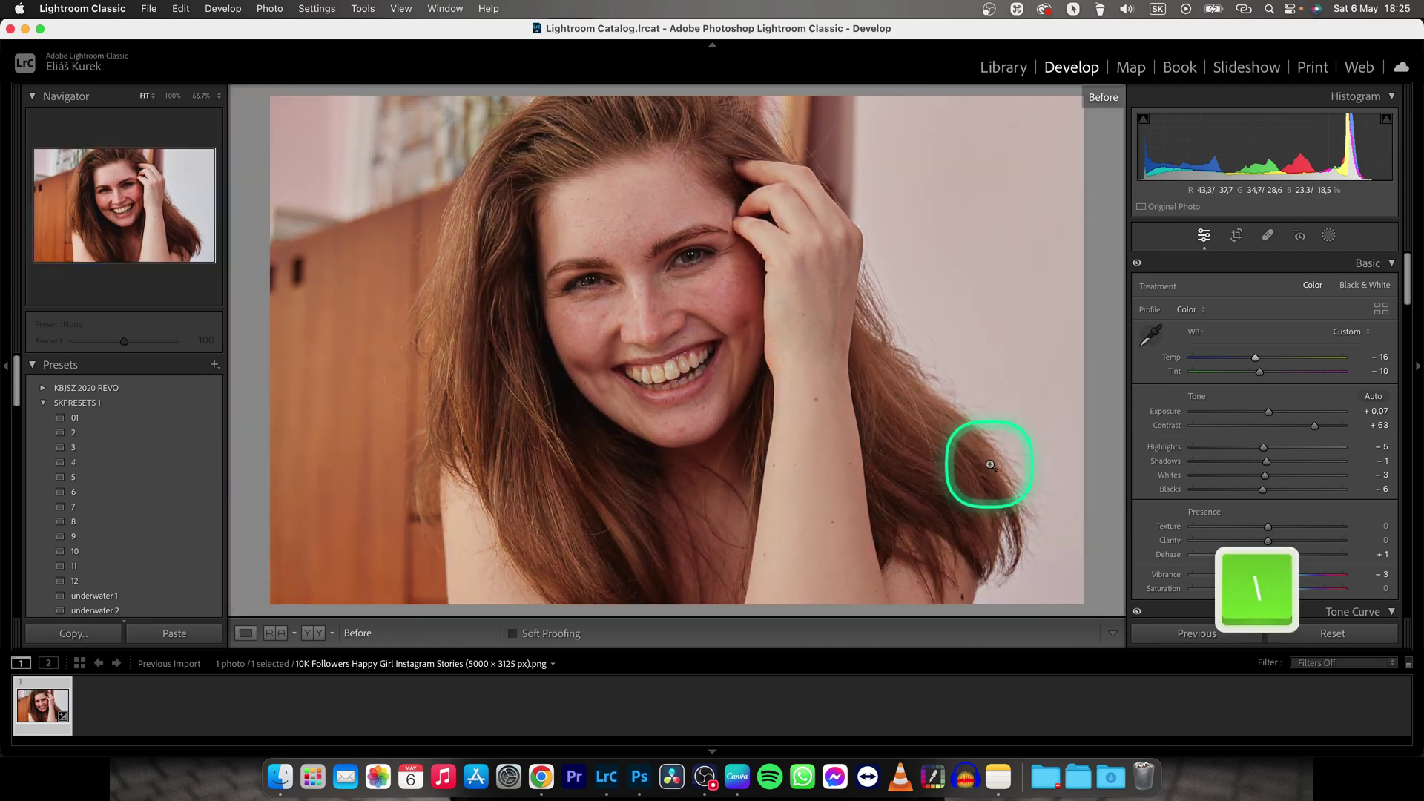
key("backslash")
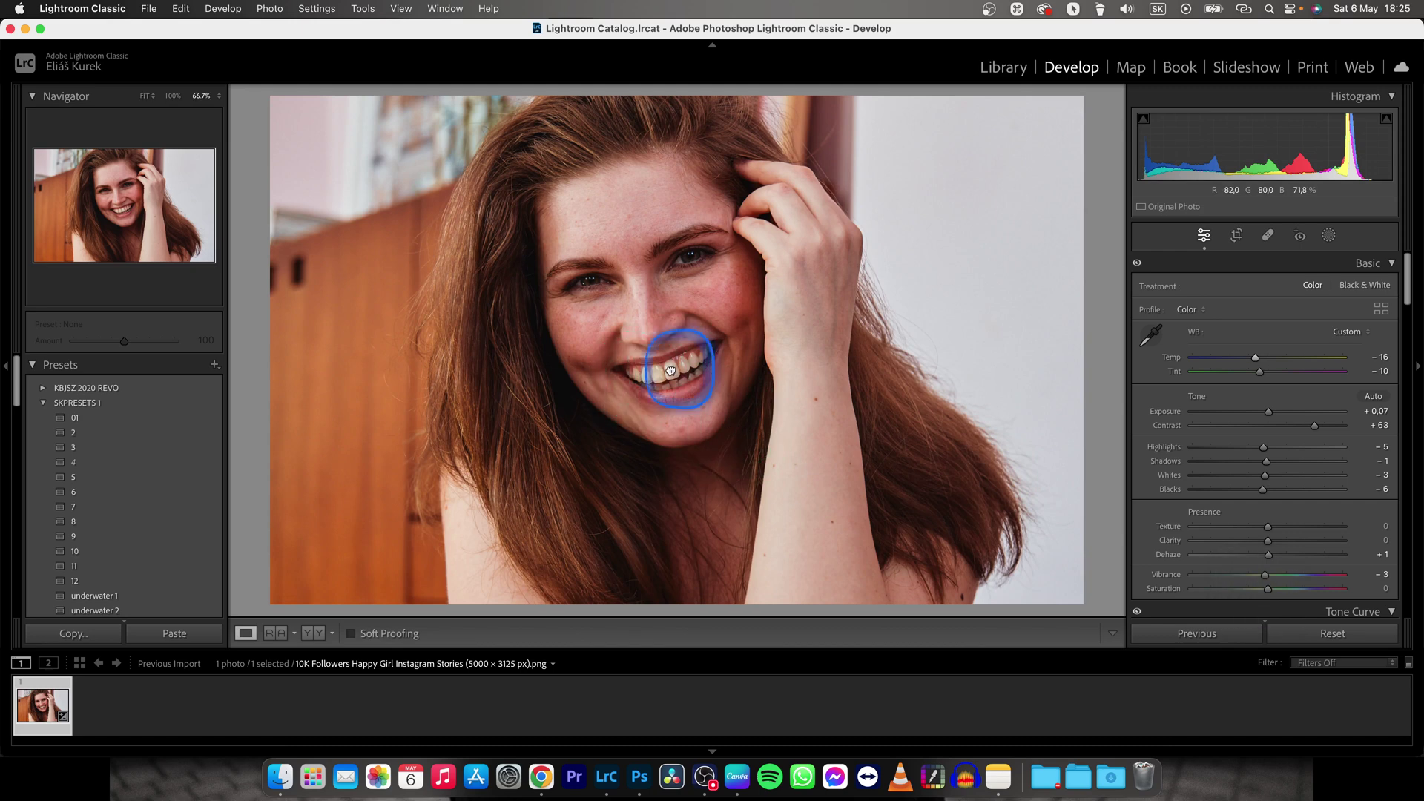
left_click(671, 371)
left_click_drag(677, 435, 669, 389)
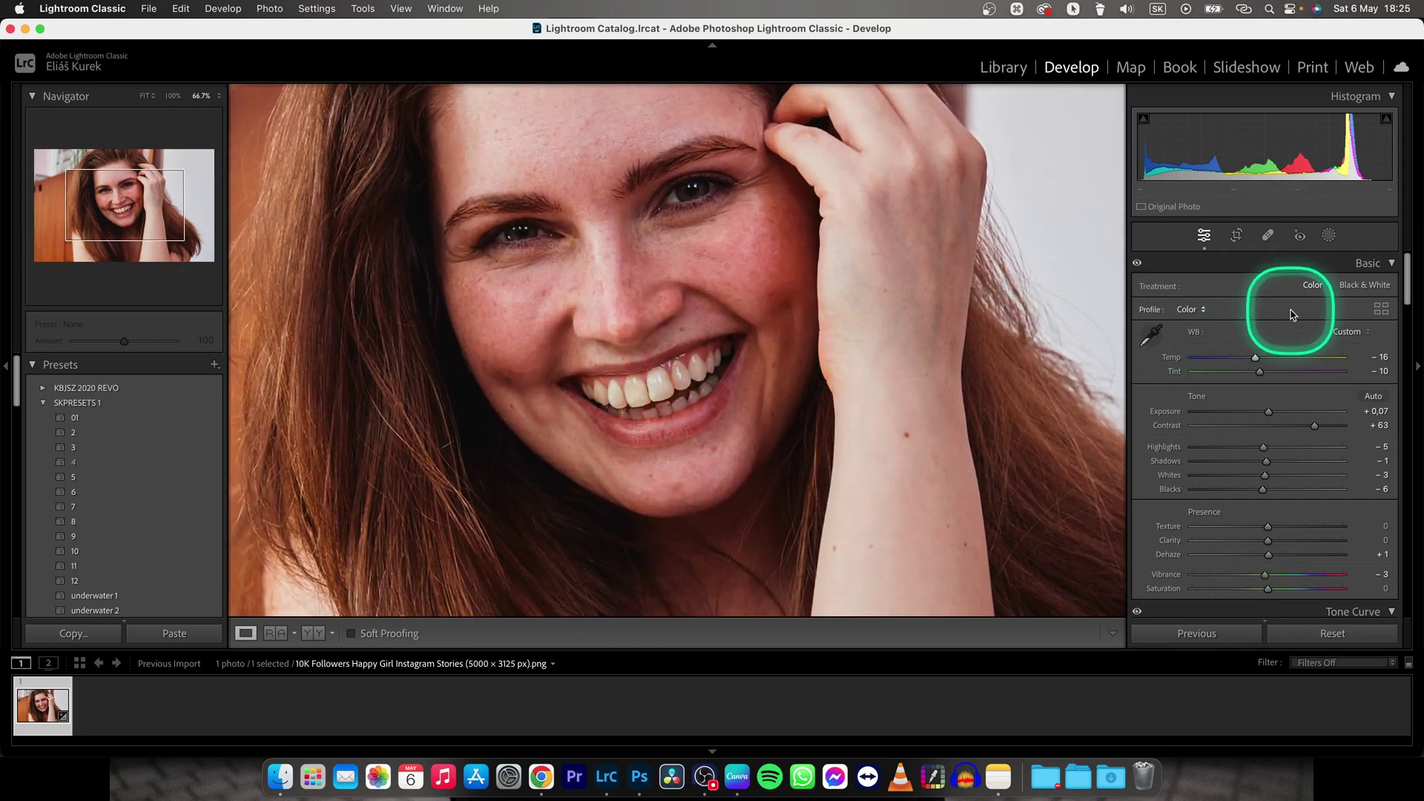
Create a Person 1 mask with Entire Person unchecked and only Teeth selected.
left_click(1331, 238)
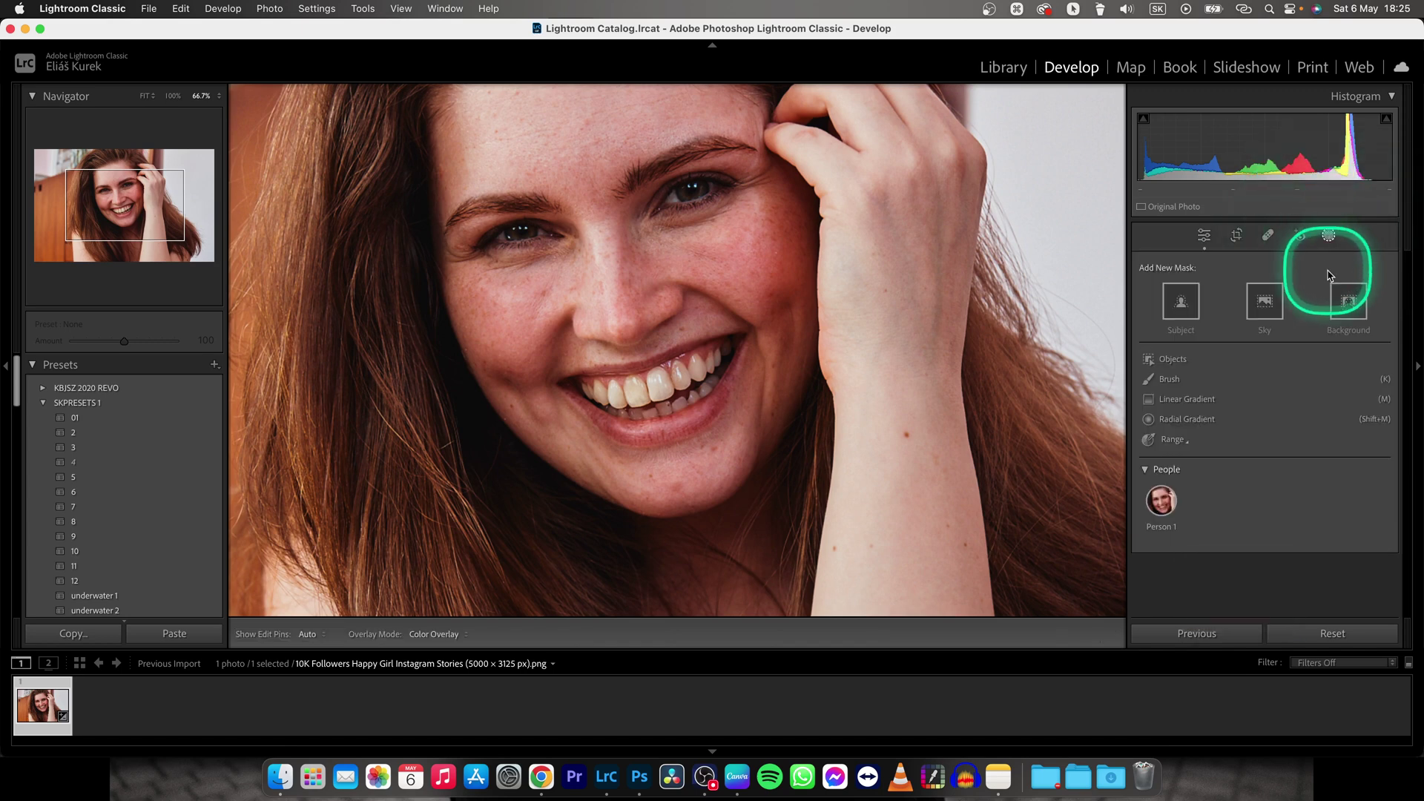
left_click(1162, 501)
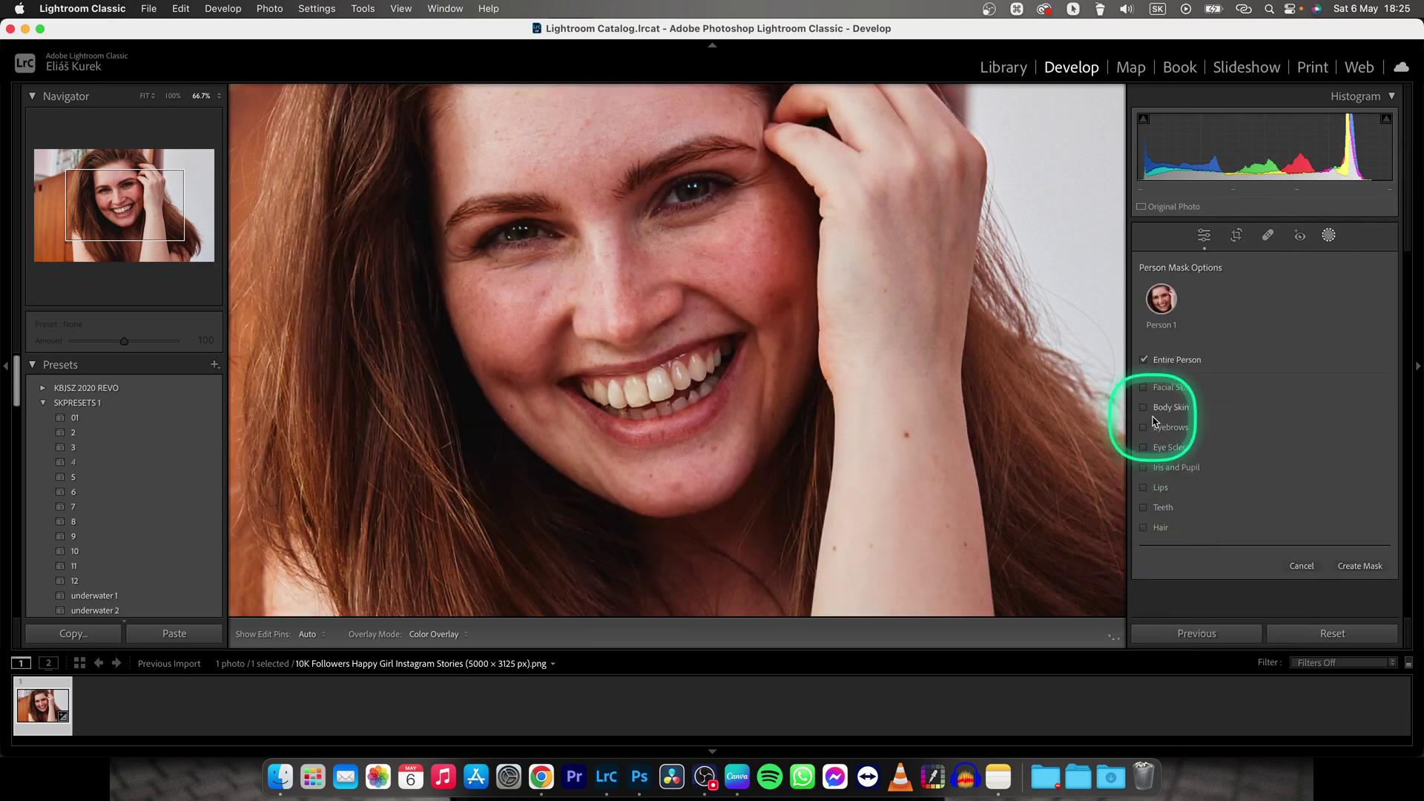
left_click(1146, 361)
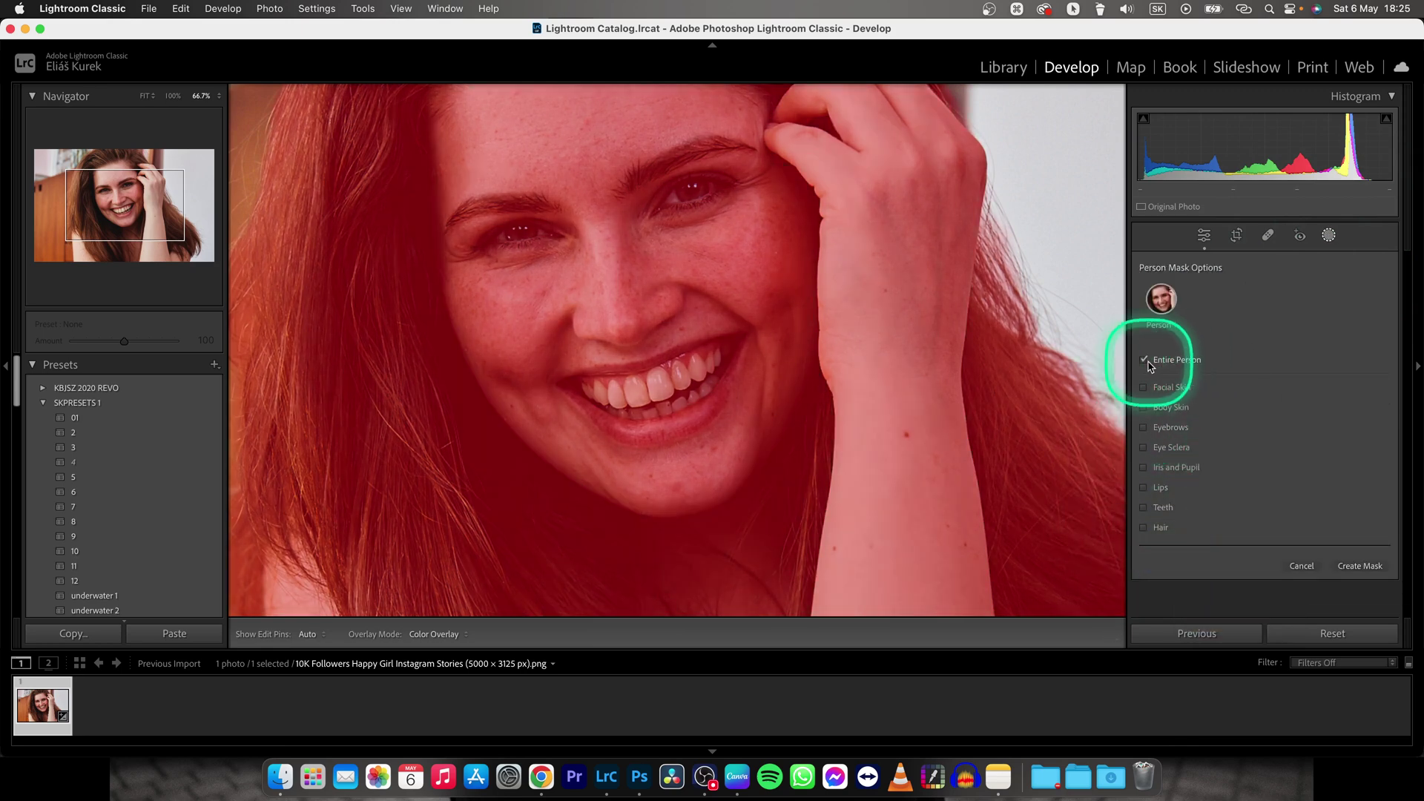
left_click(1147, 360)
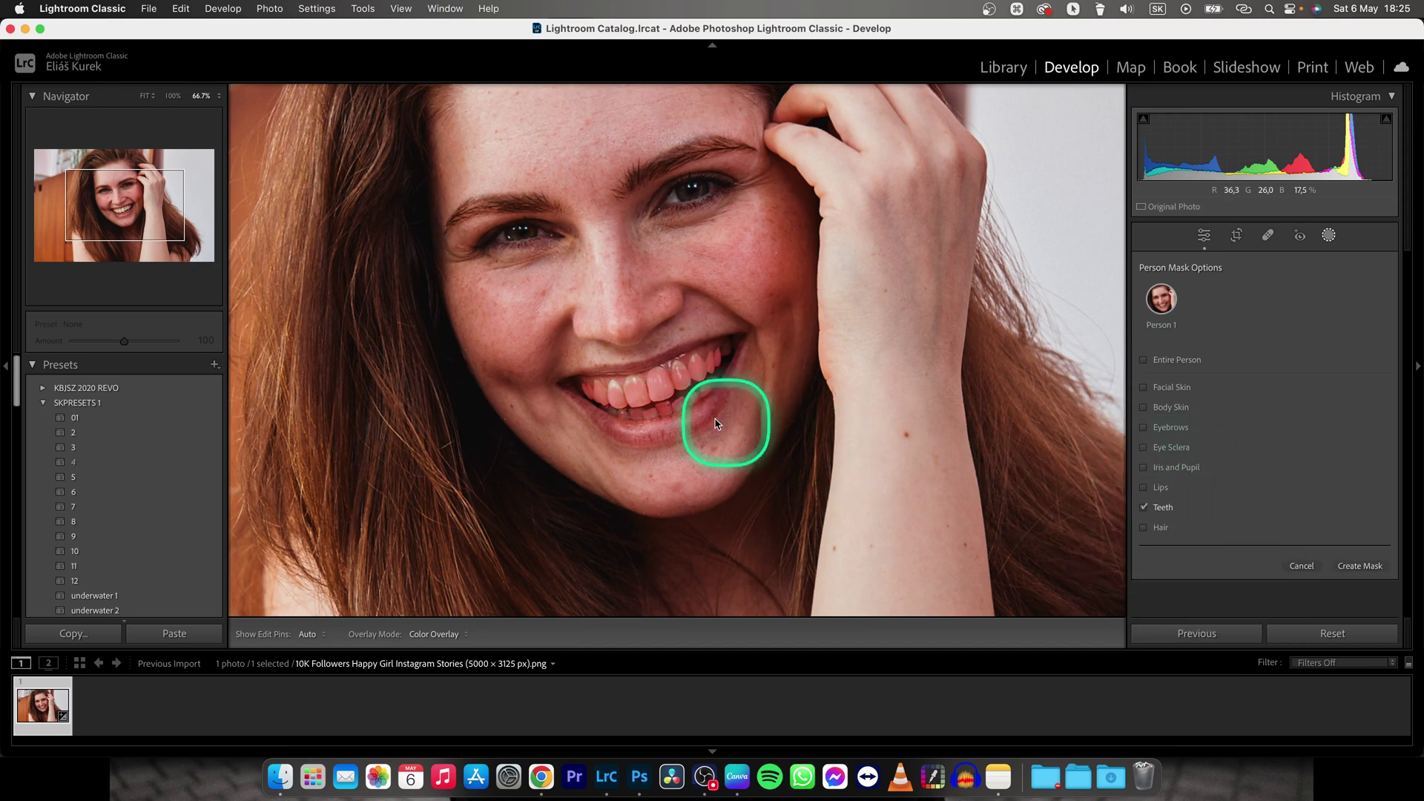
key("ctrl")
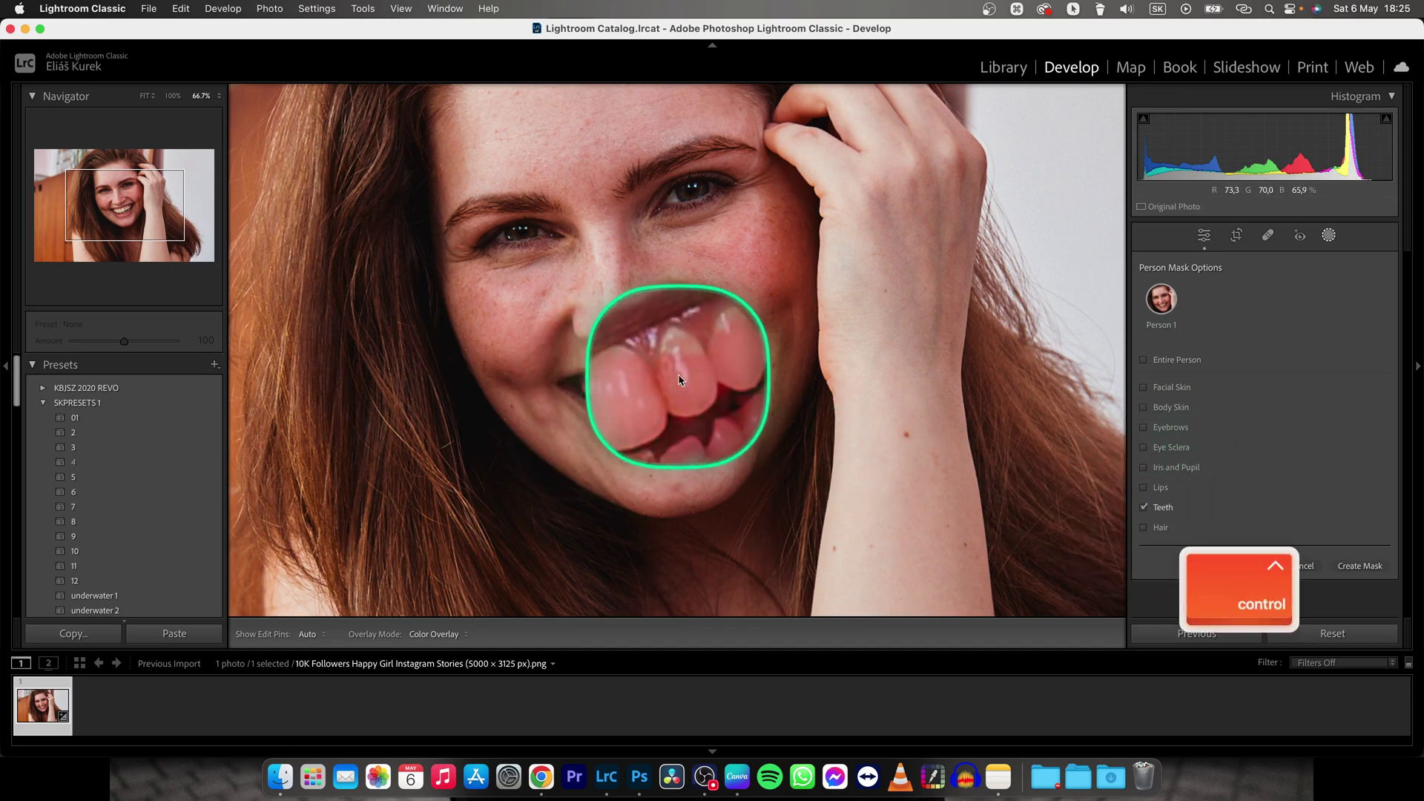
left_click(1360, 567)
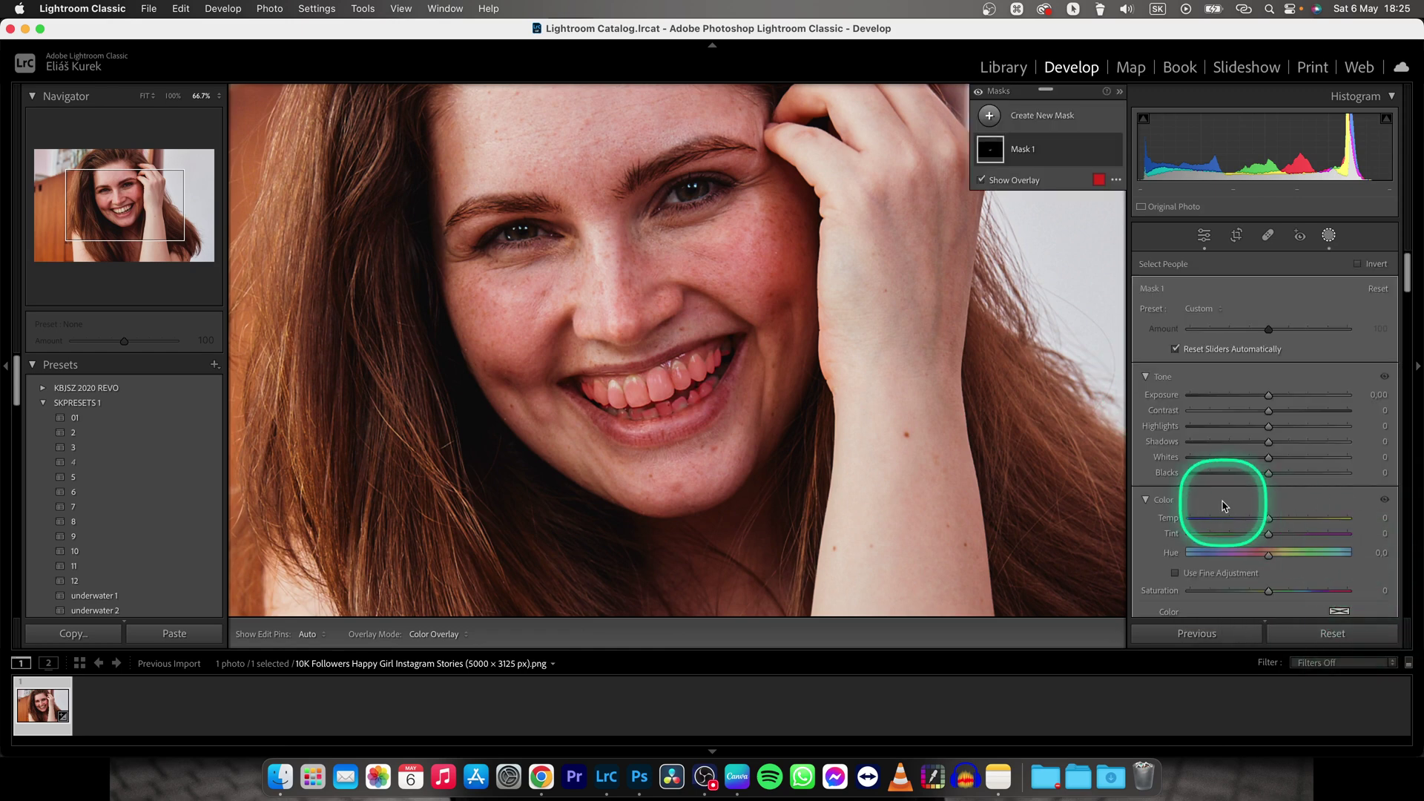
scroll(1147, 517, "down", 2)
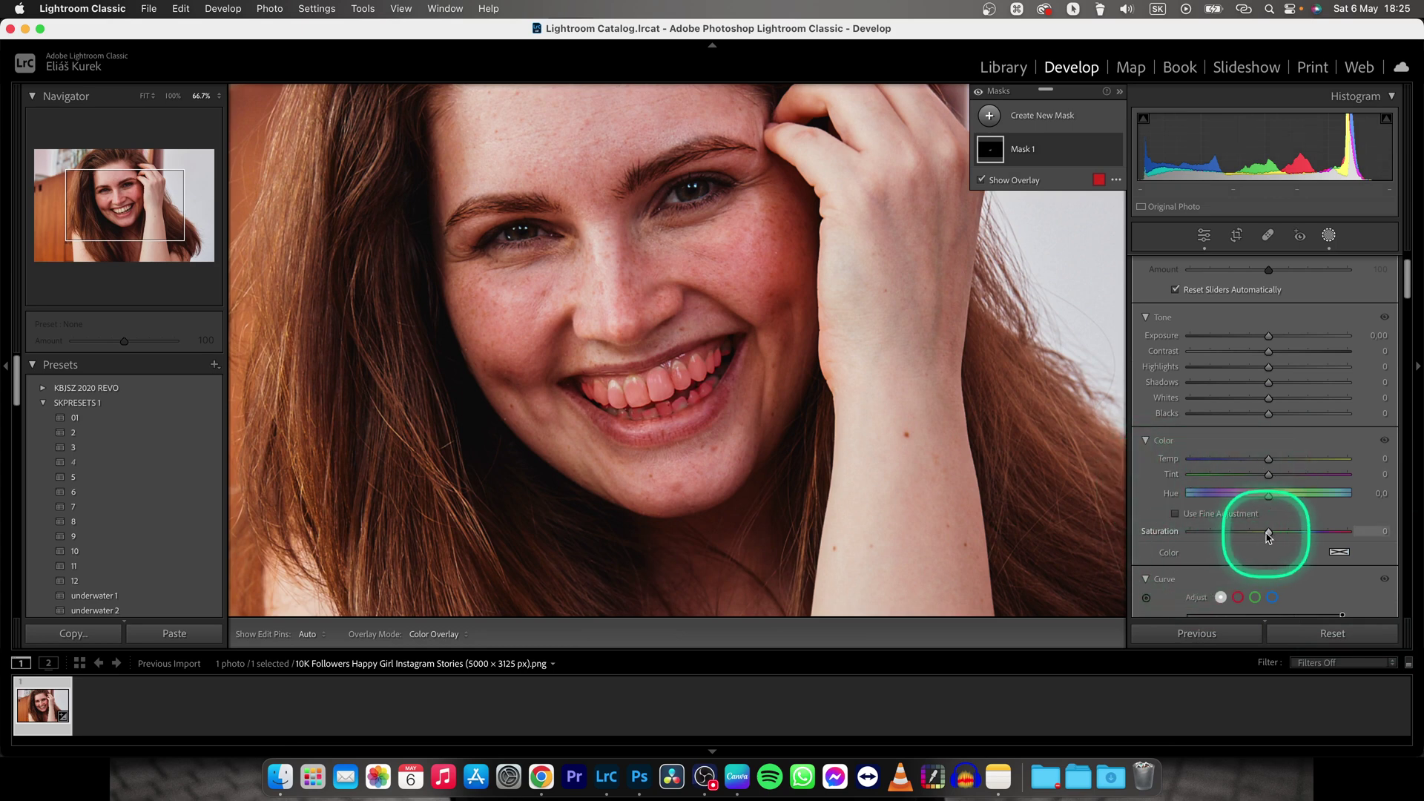
Set the teeth mask's saturation to -18 and temperature to -11.
left_click_drag(1267, 532, 1265, 538)
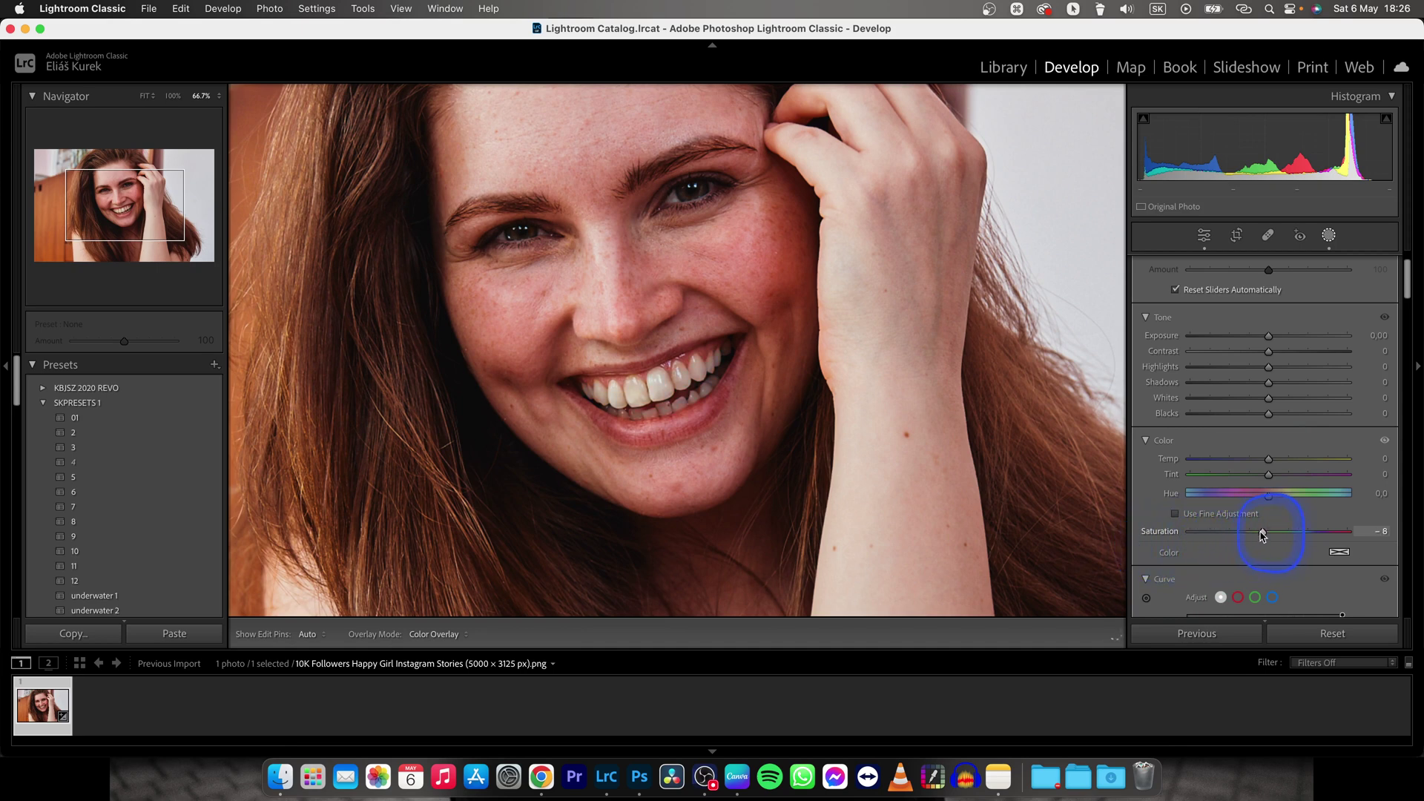
left_click_drag(1238, 539, 1237, 534)
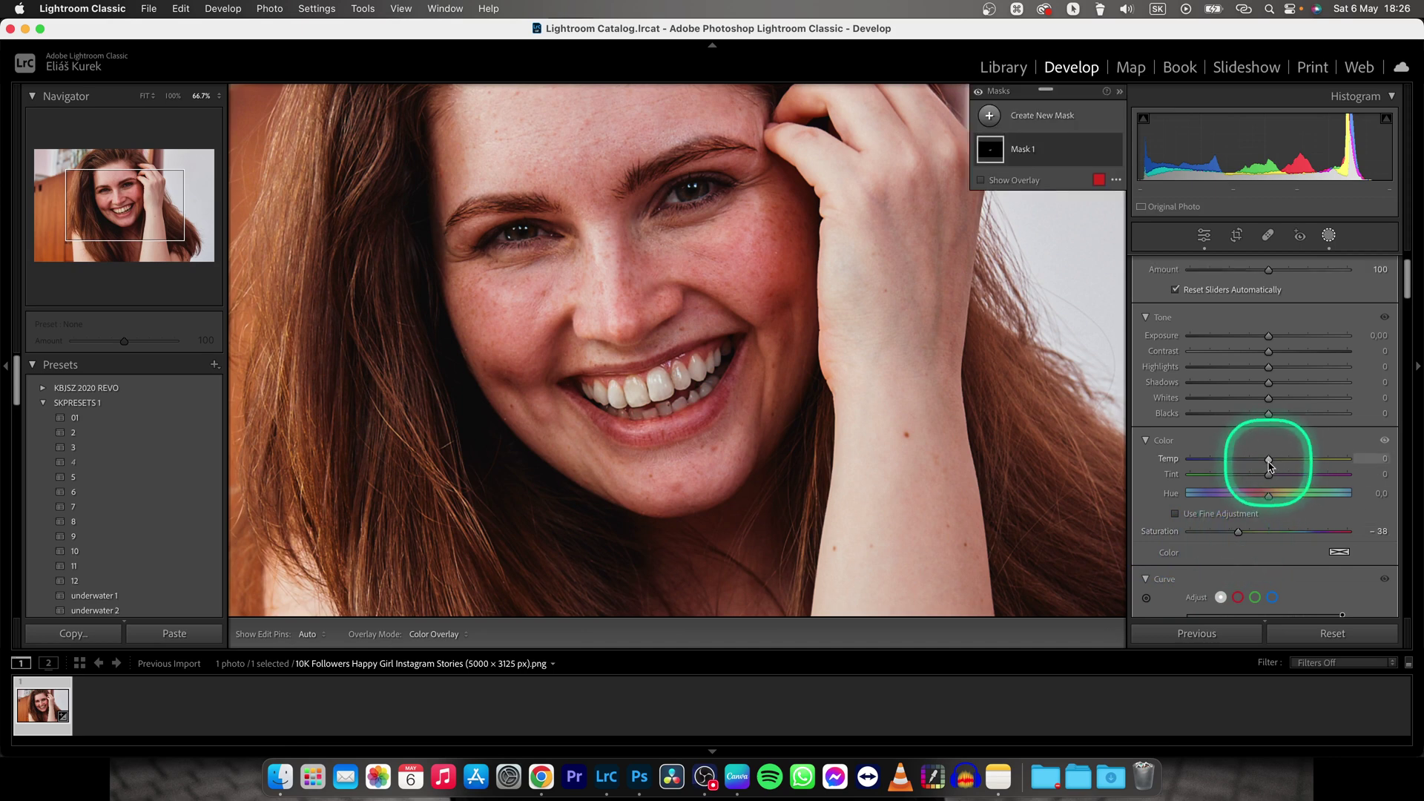
left_click_drag(1268, 465, 1270, 465)
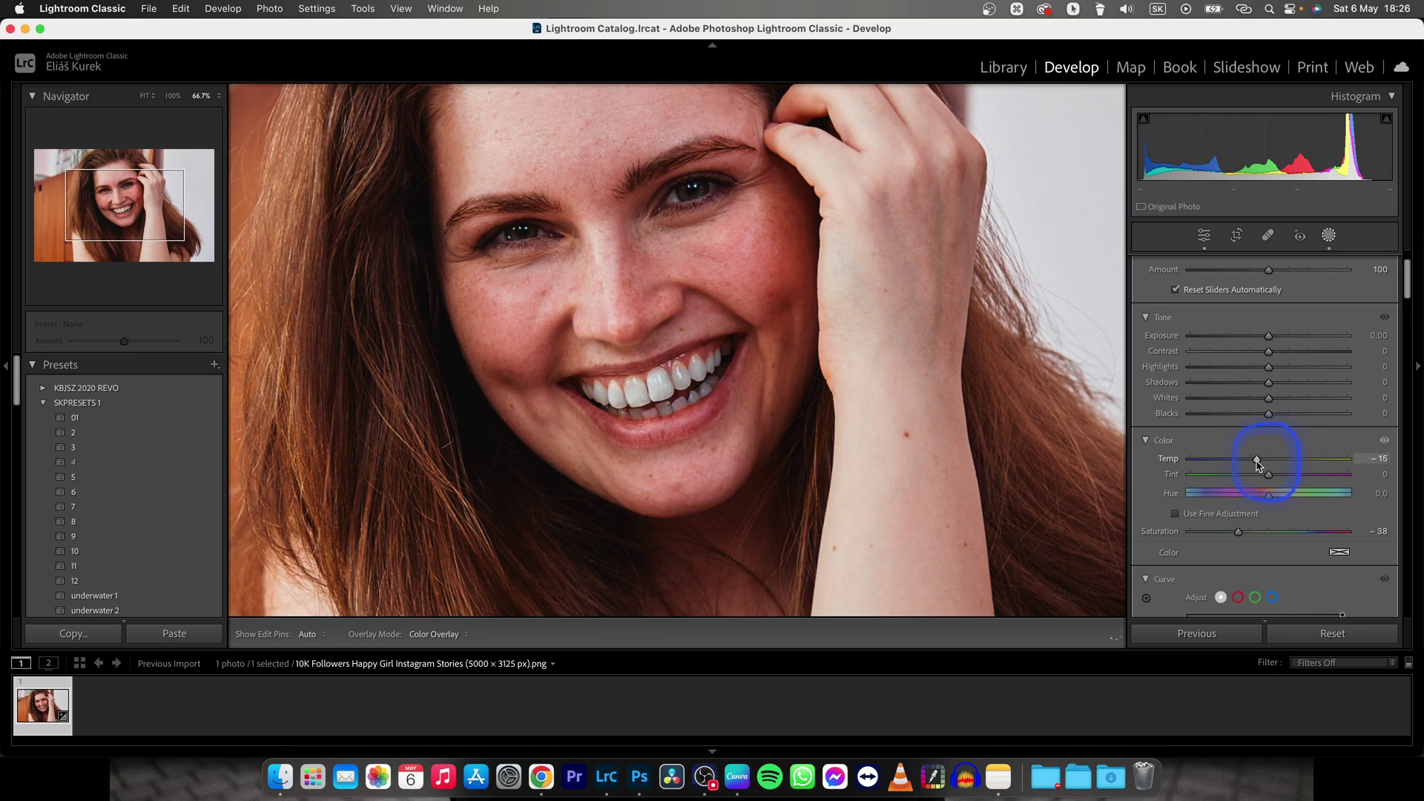
left_click_drag(1261, 463, 1261, 463)
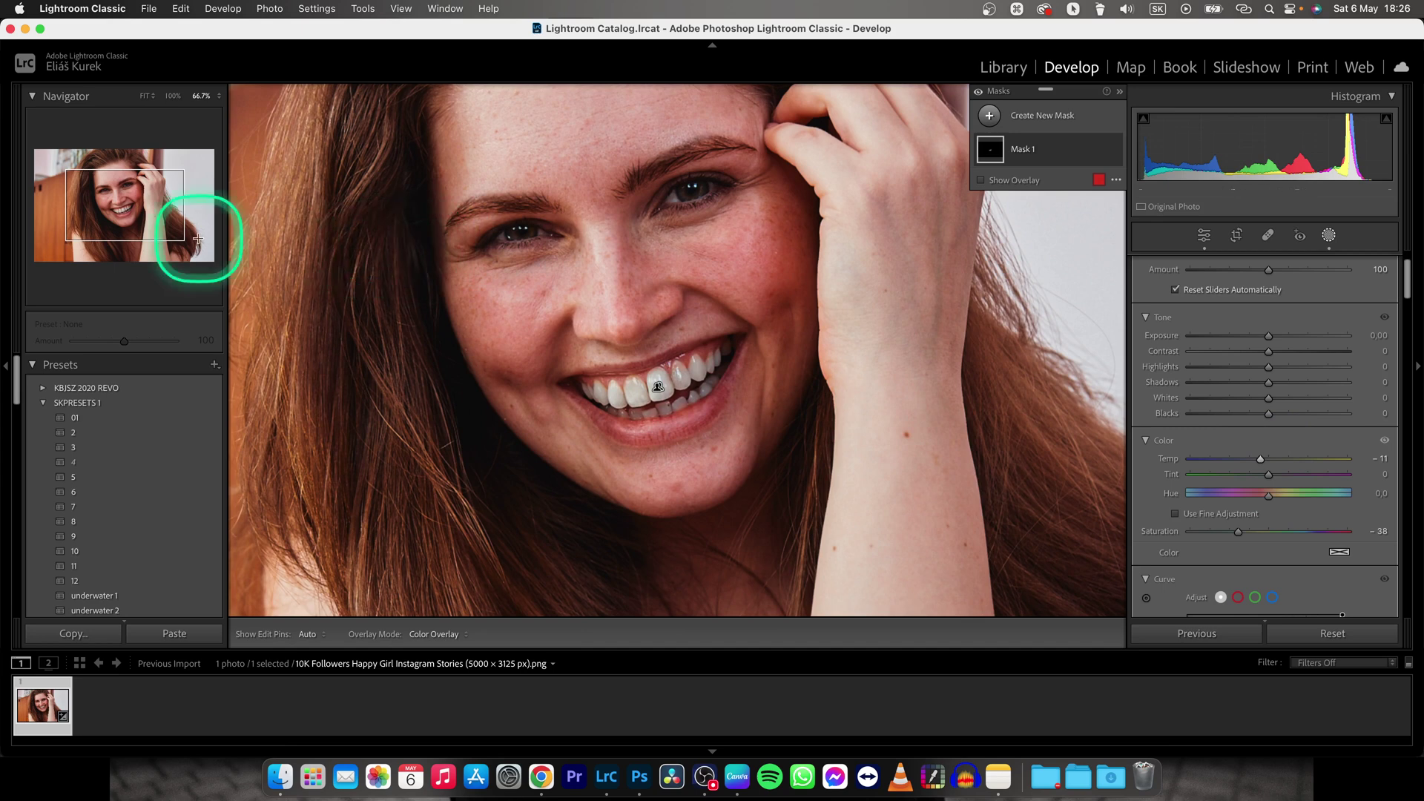
left_click_drag(190, 232, 111, 211)
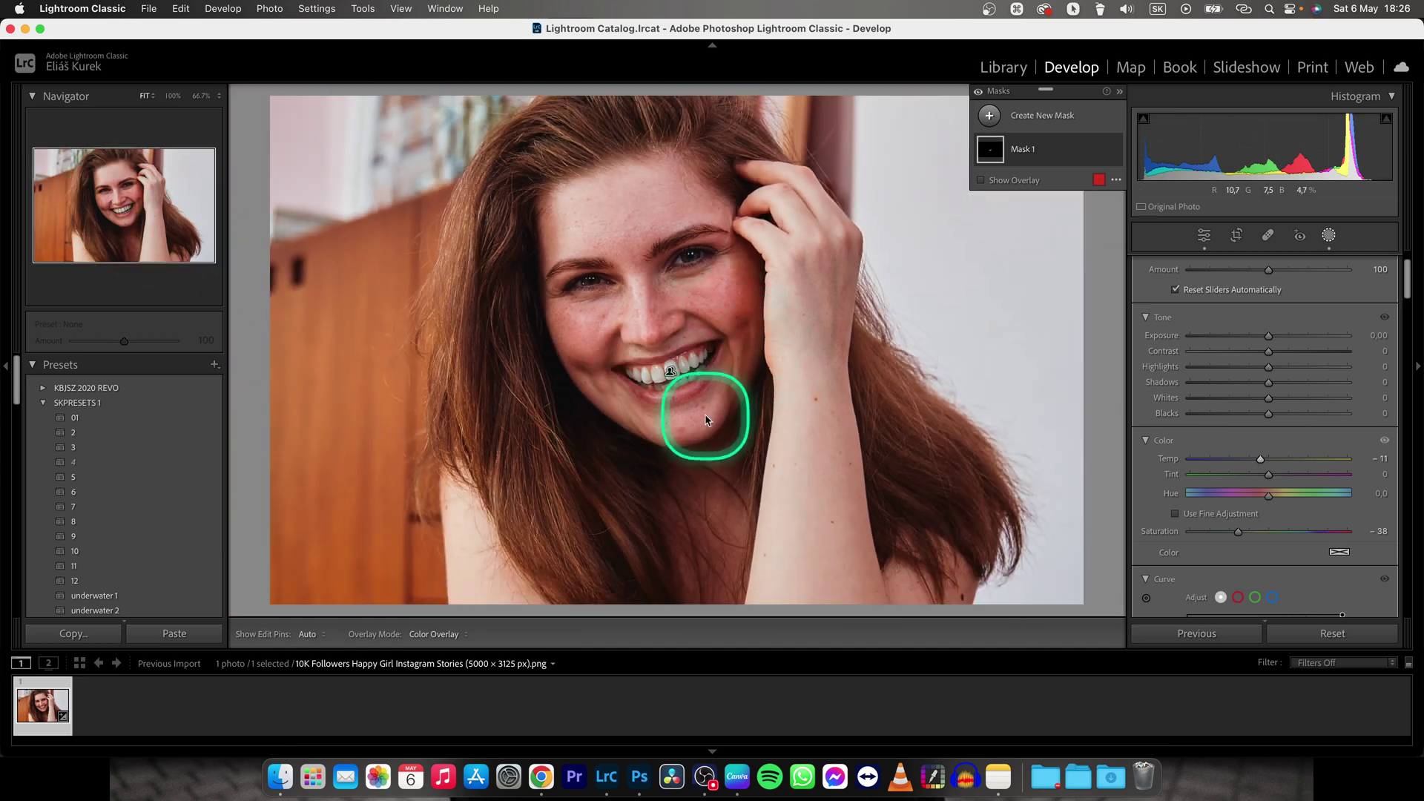
left_click_drag(1238, 537, 1255, 535)
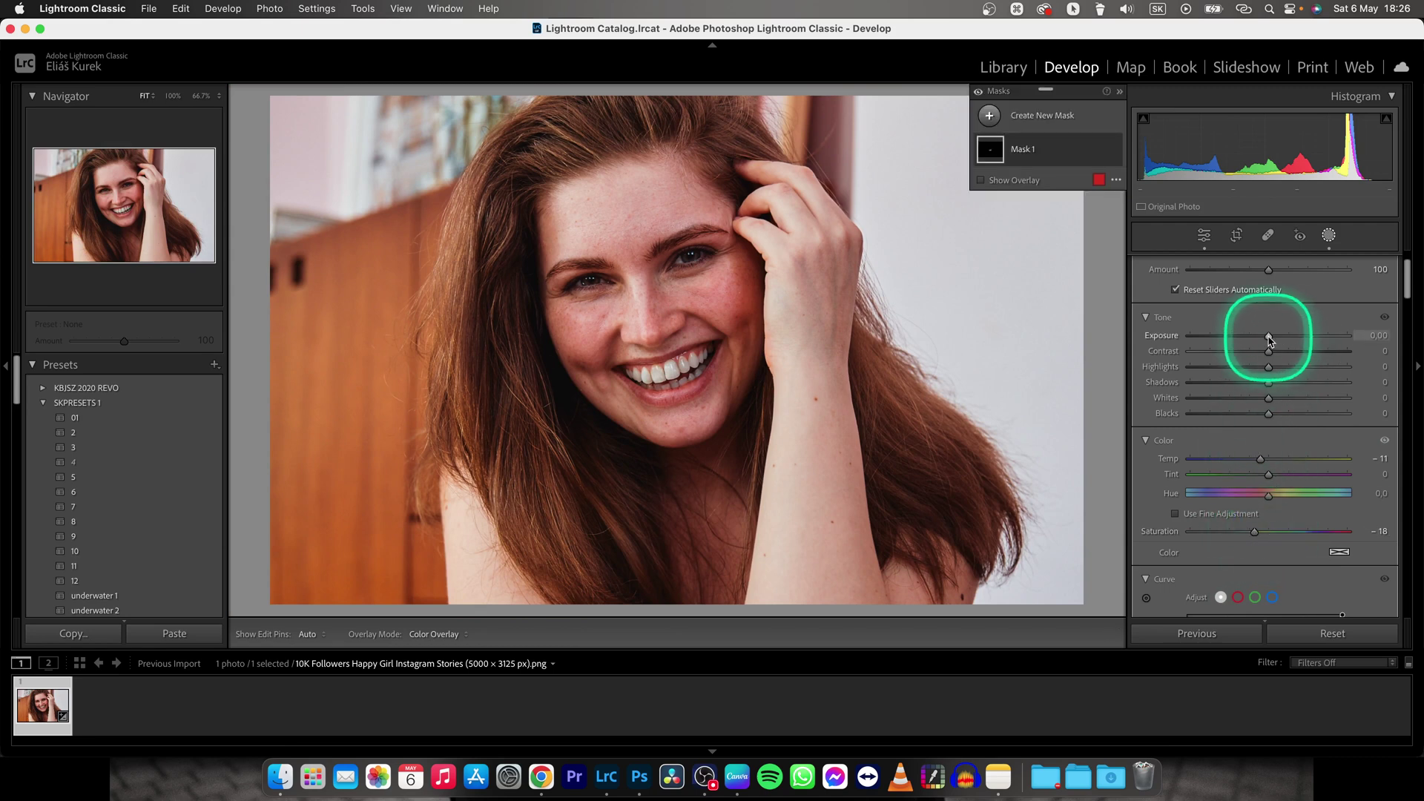
Raise the teeth mask exposure to 0.53, then view the original zoomed on the mouth.
left_click_drag(1269, 339, 1276, 340)
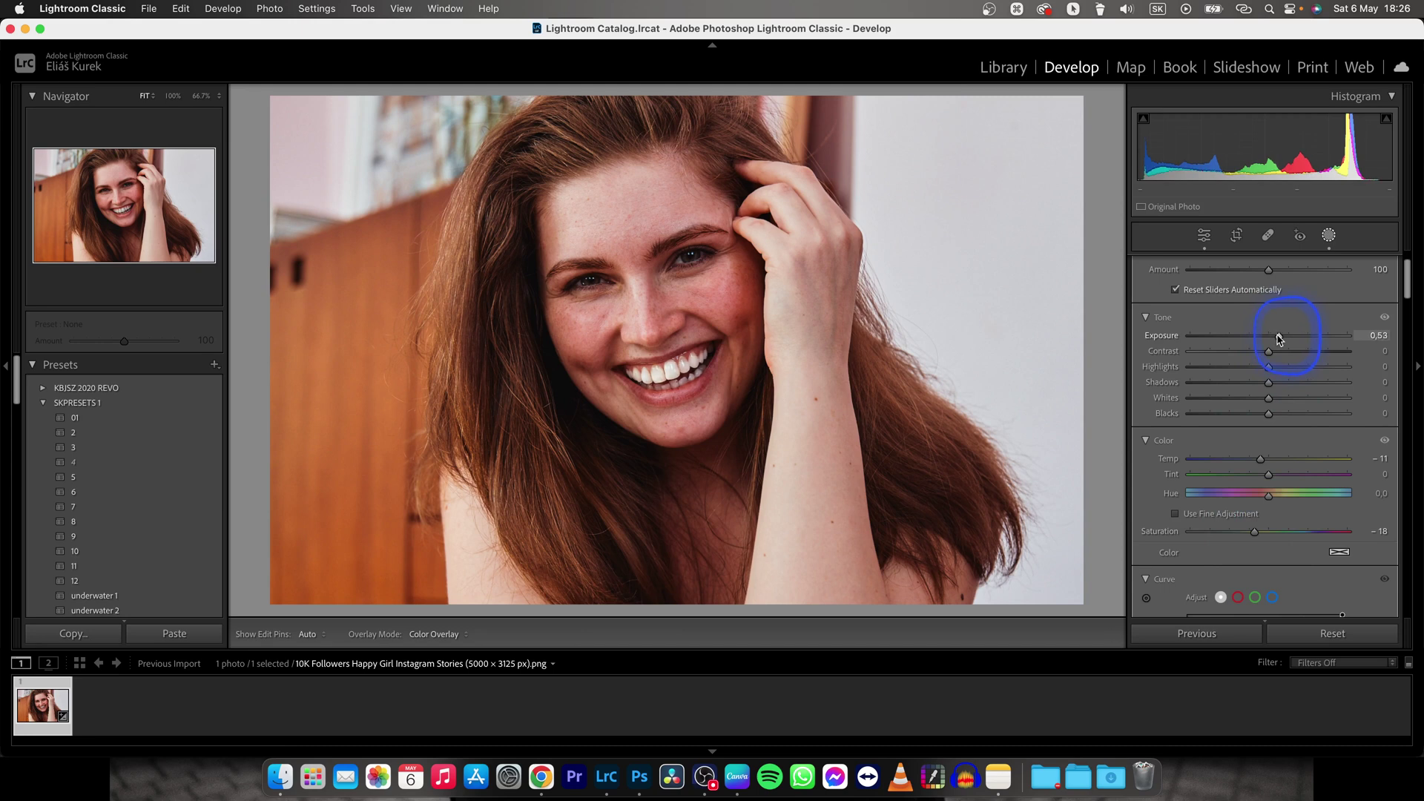
left_click_drag(1278, 339, 1278, 338)
key("backslash")
key("backslash")
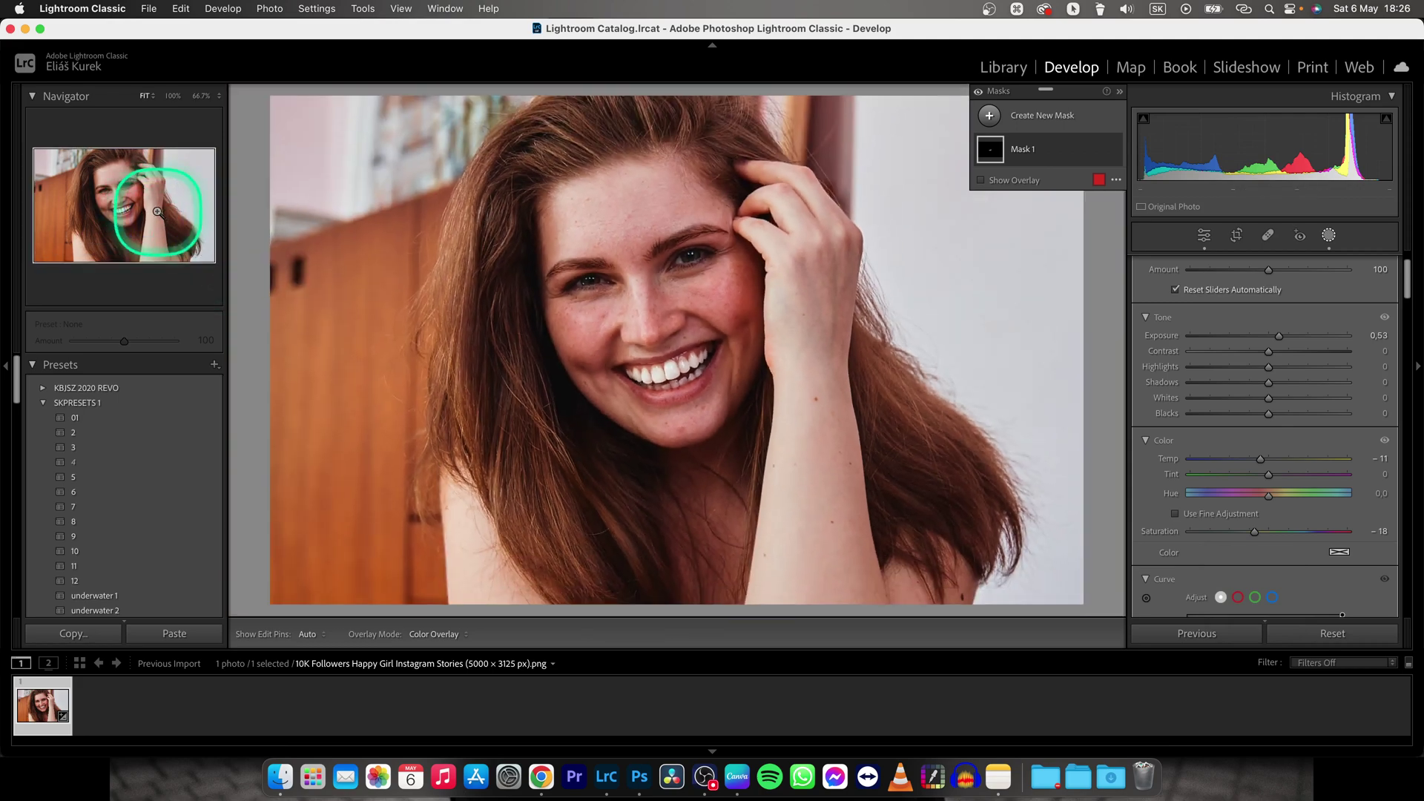
left_click(125, 207)
Toggle Before/After back to the edited close-up of the whitened teeth.
key("backslash")
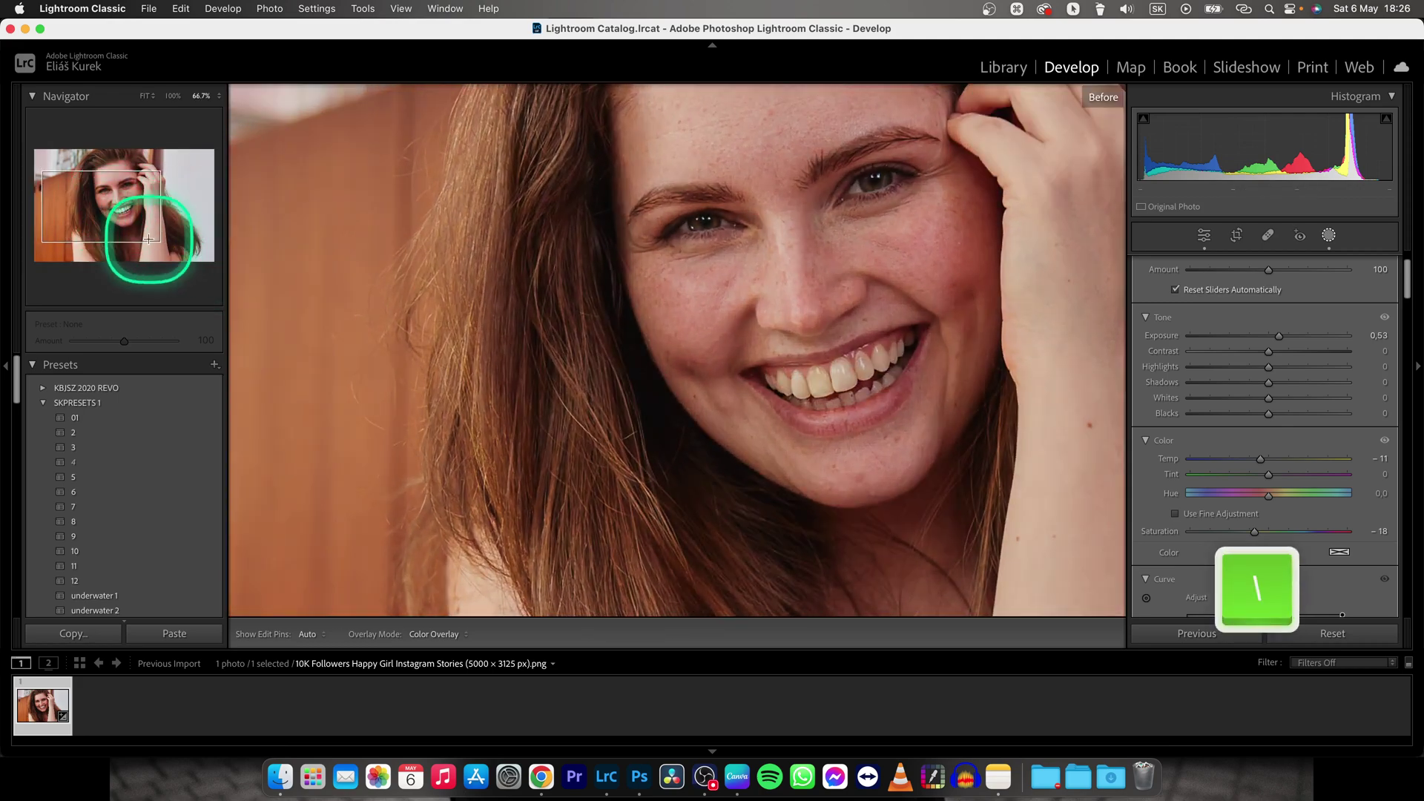
key("backslash")
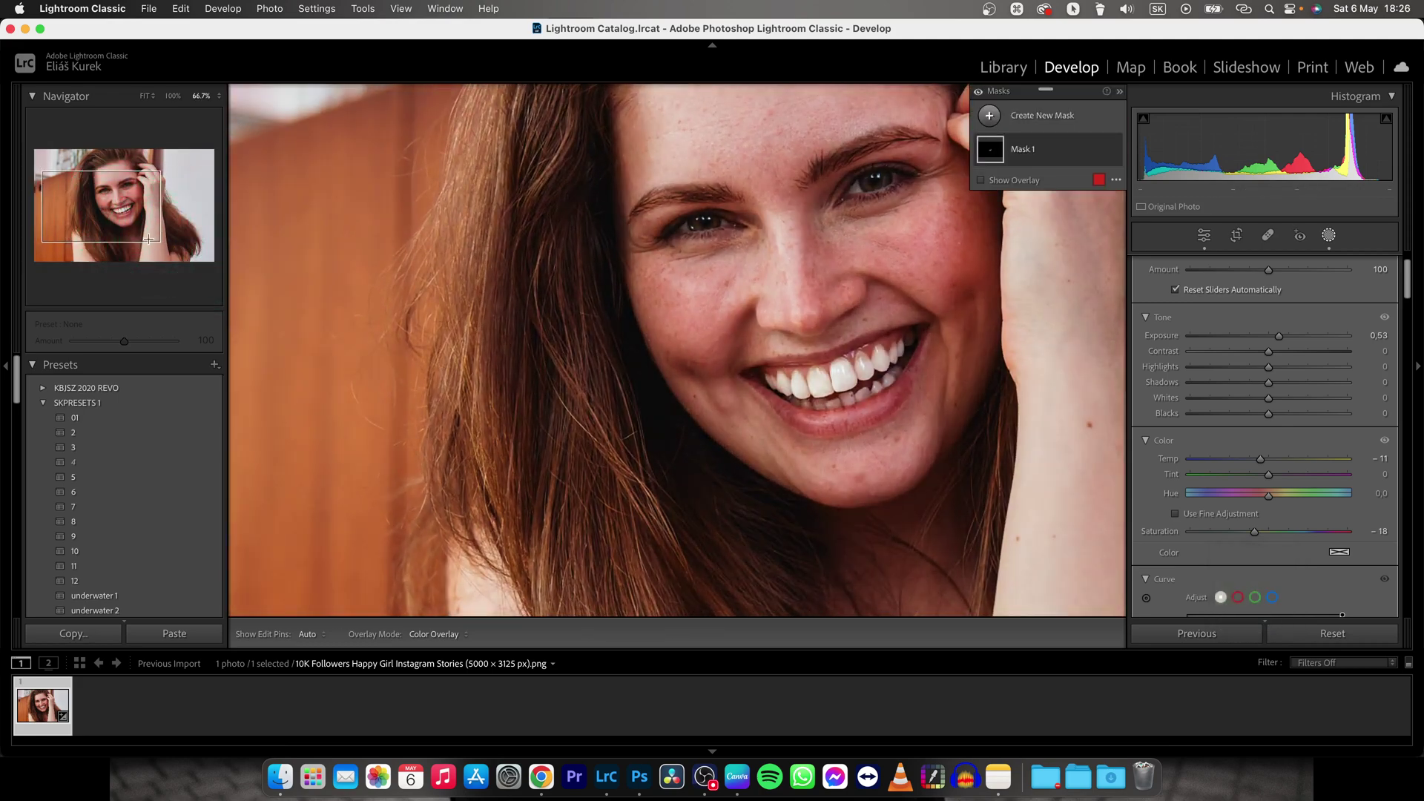
left_click(1344, 446)
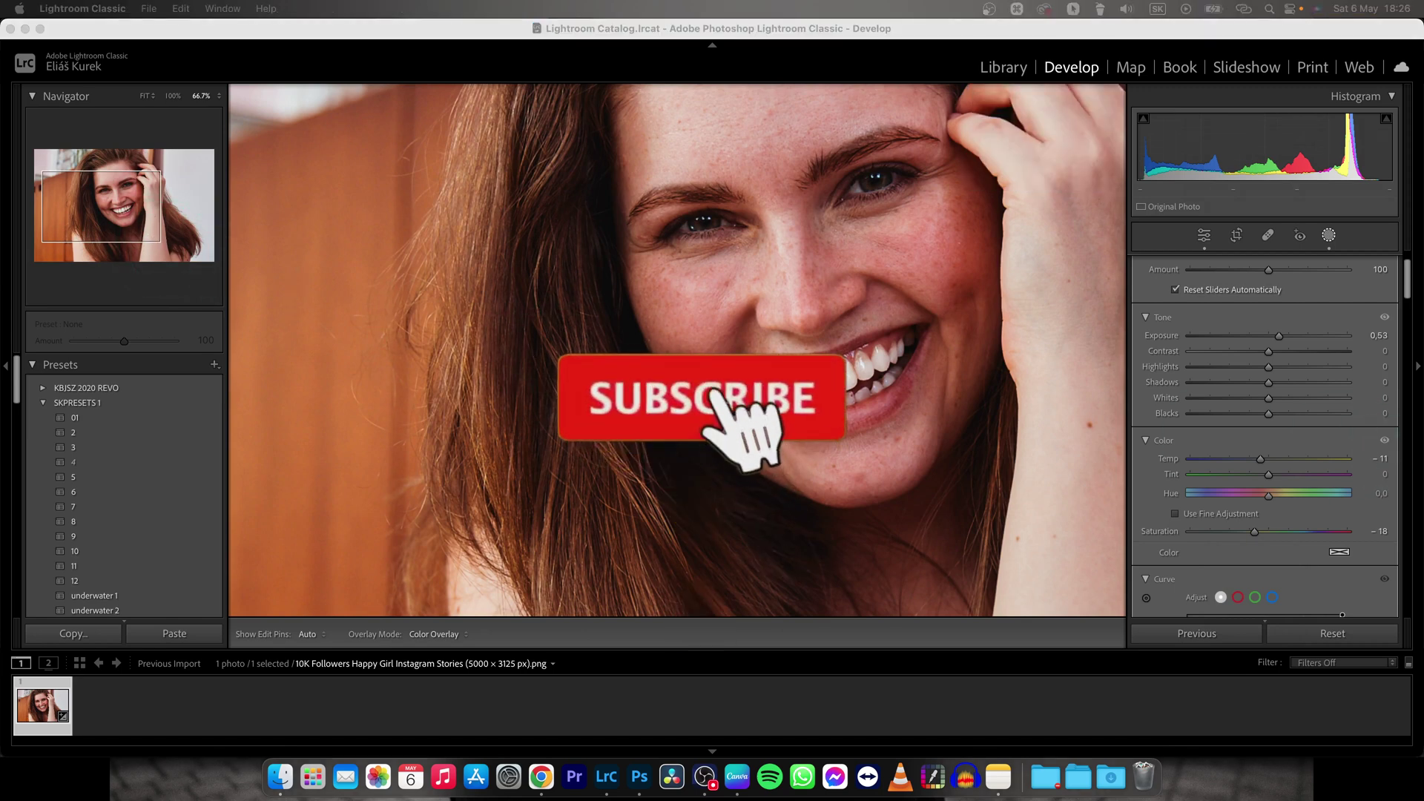
left_click(906, 324)
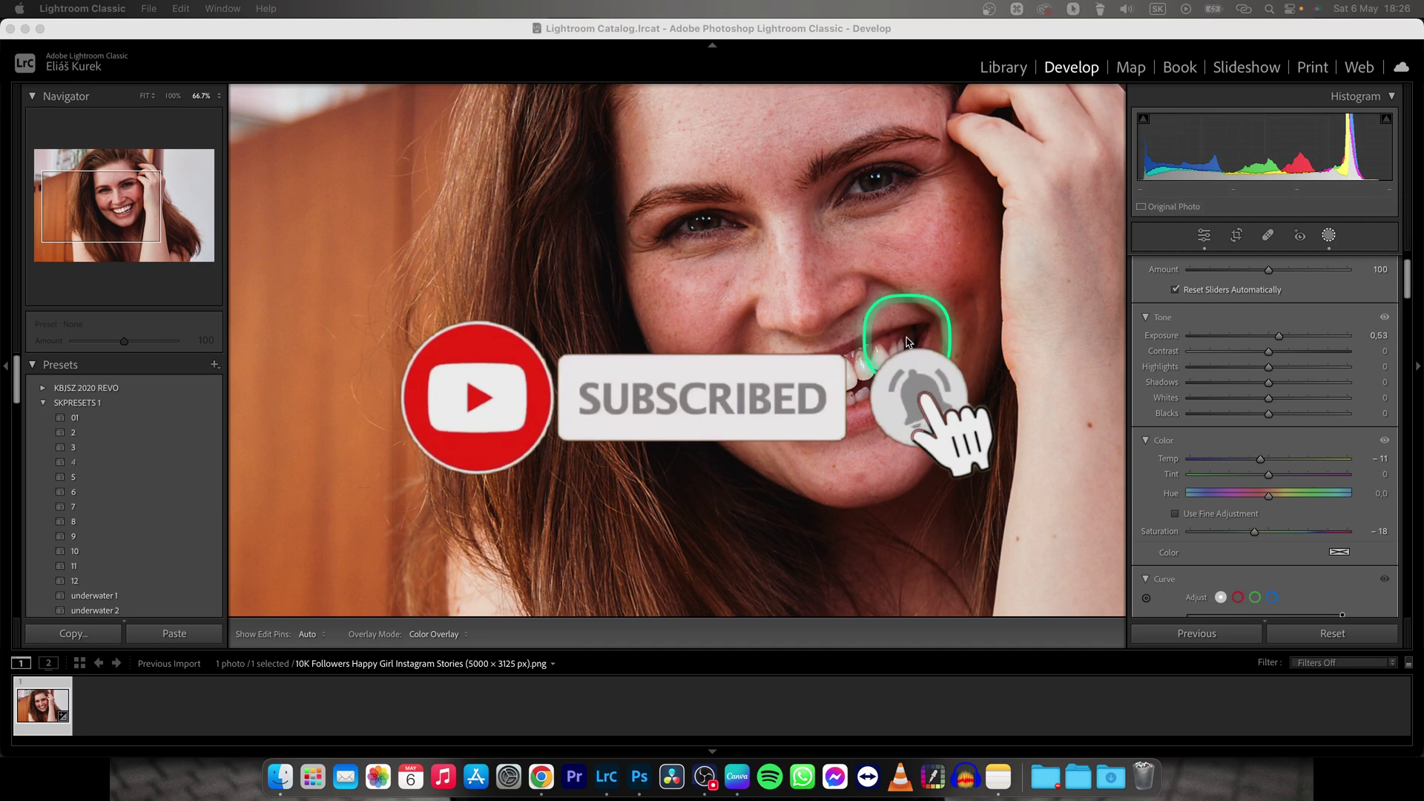